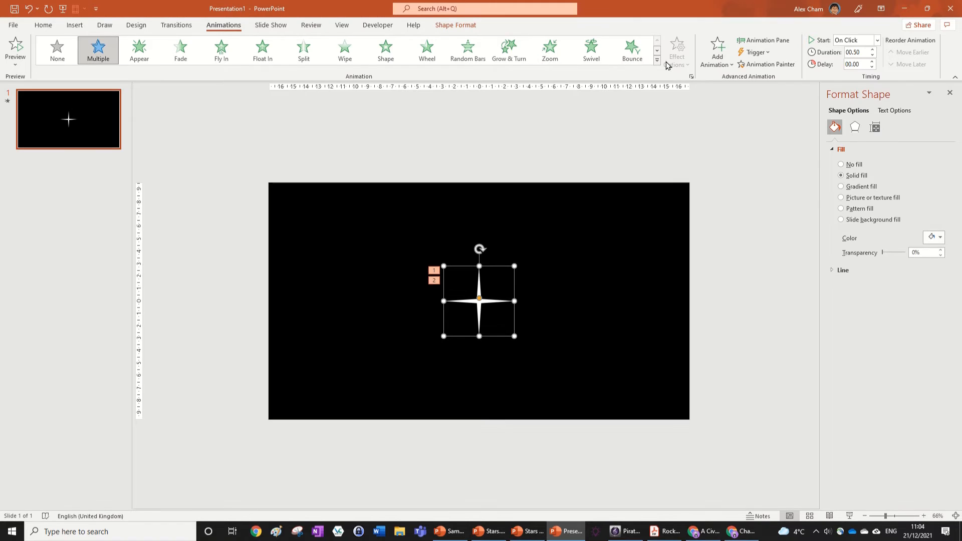
Replace the star's existing animations with the Basic Zoom entrance effect
left_click(657, 60)
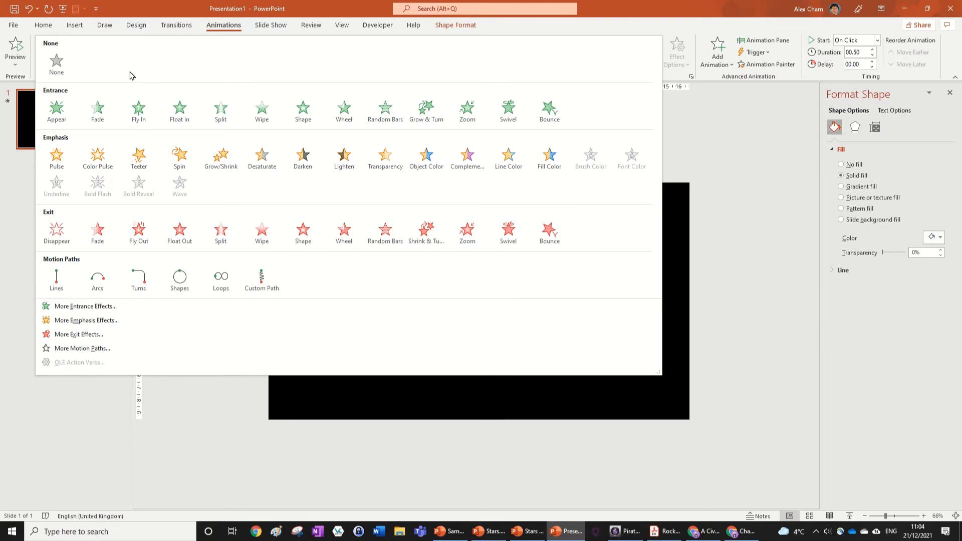
left_click(103, 311)
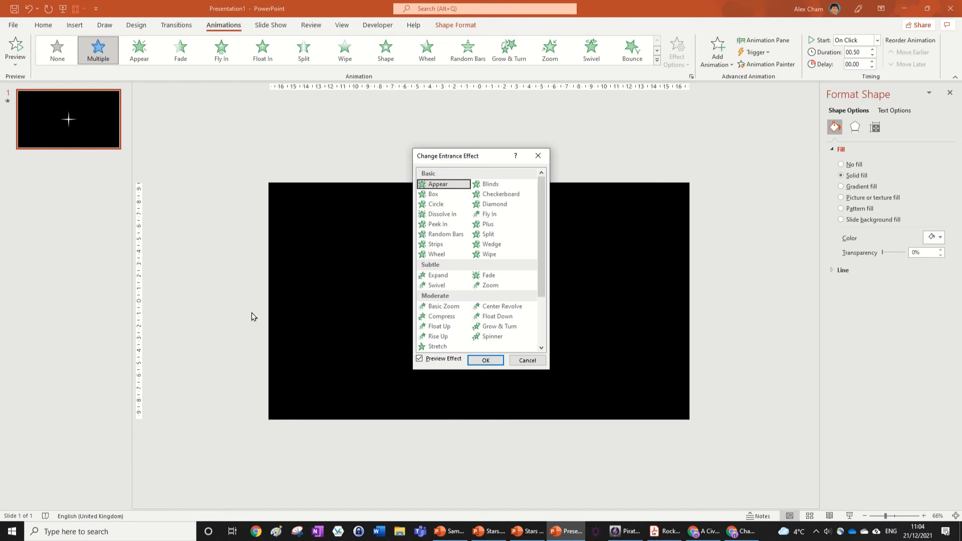
left_click(442, 306)
left_click(486, 361)
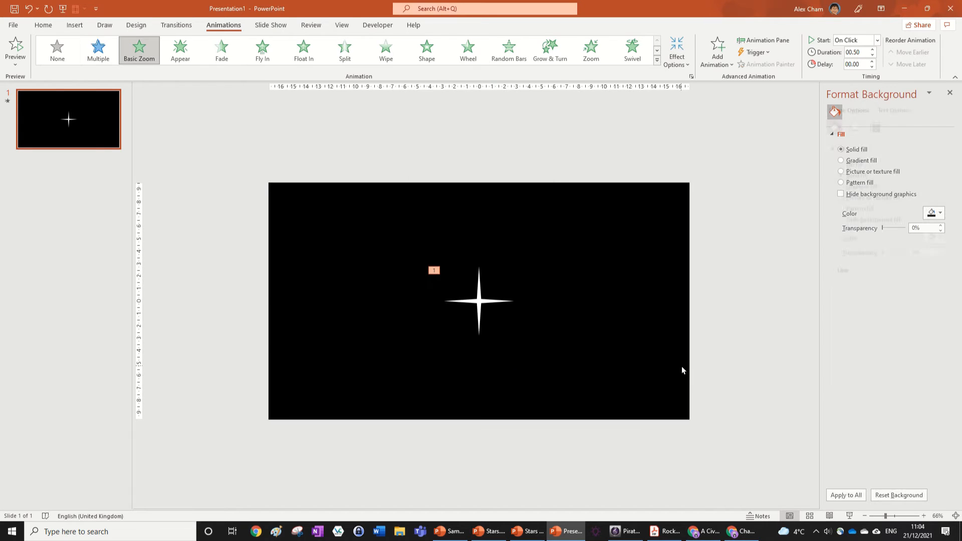
Add a Basic Zoom exit effect to the star as an additional animation
left_click(713, 57)
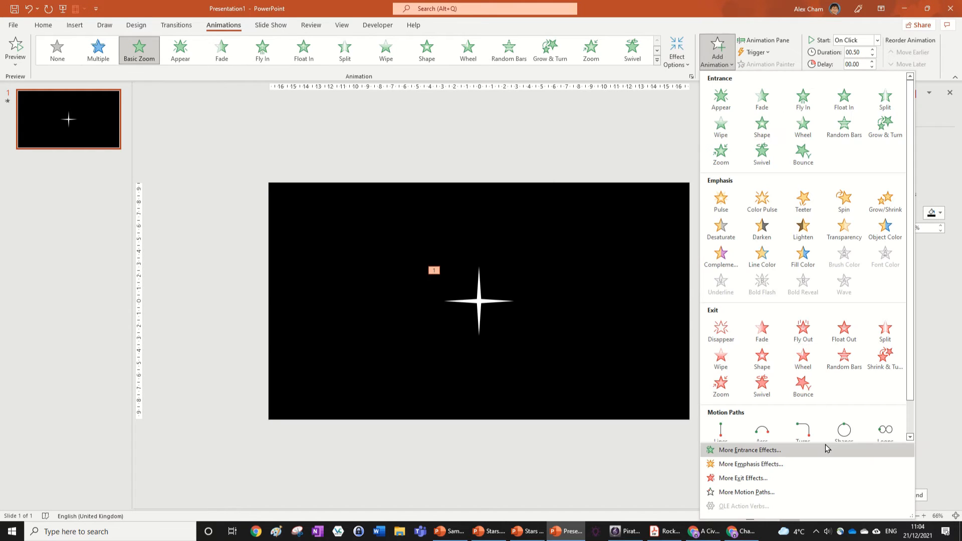
left_click(801, 479)
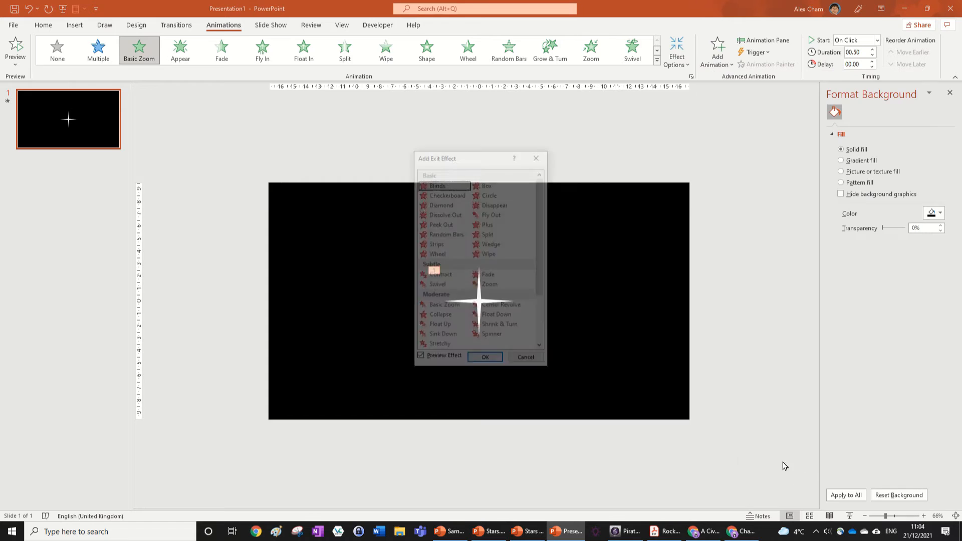
left_click(457, 306)
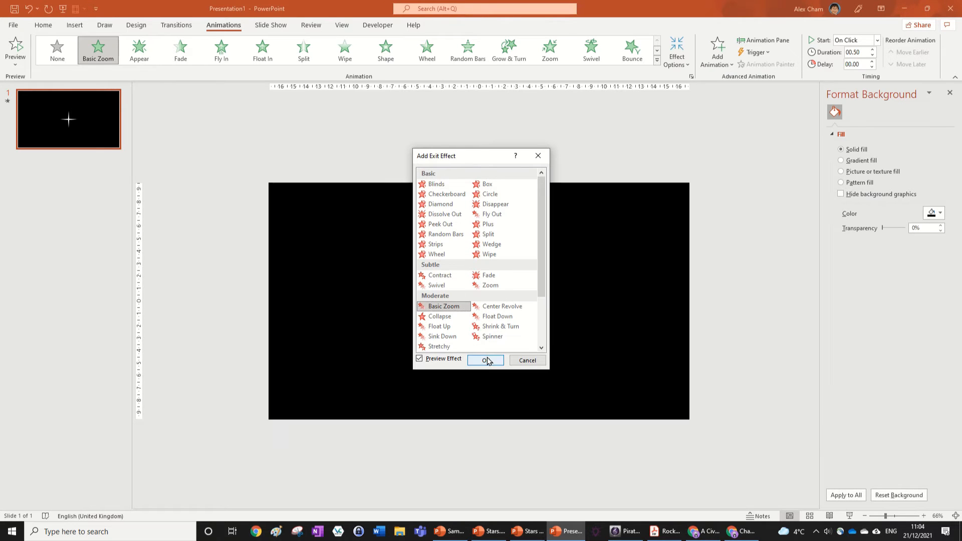
left_click(485, 360)
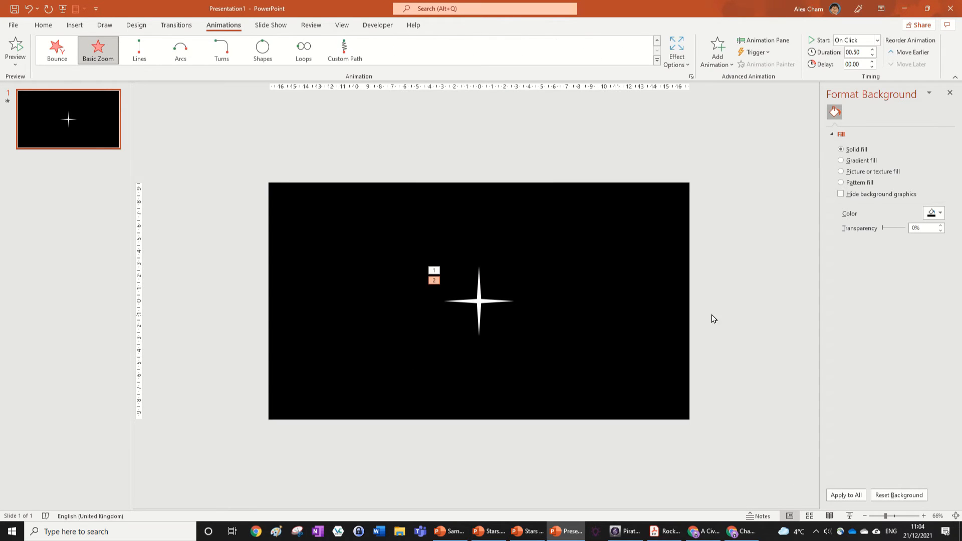
Show the list of the slide's animations and add a Spin emphasis effect to the star
left_click(772, 41)
left_click(872, 110)
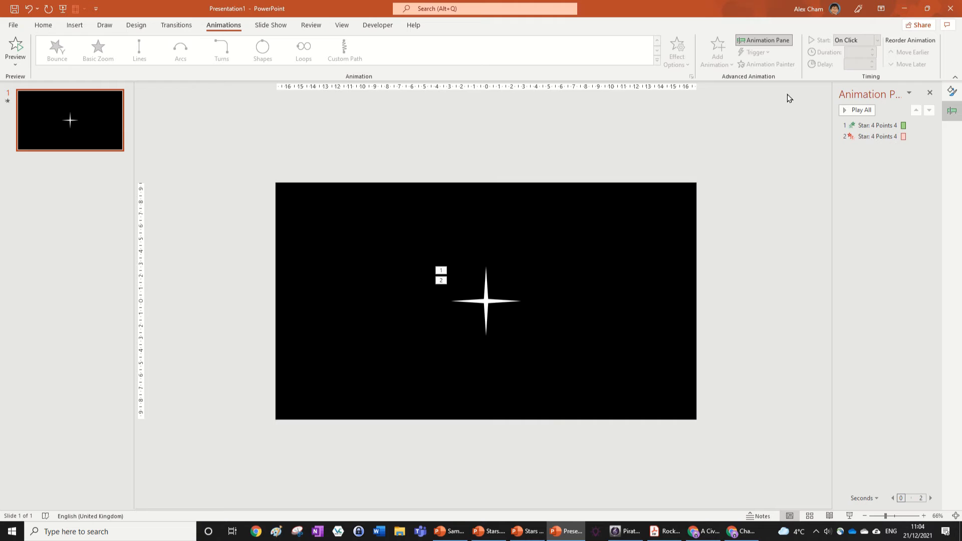
left_click(510, 302)
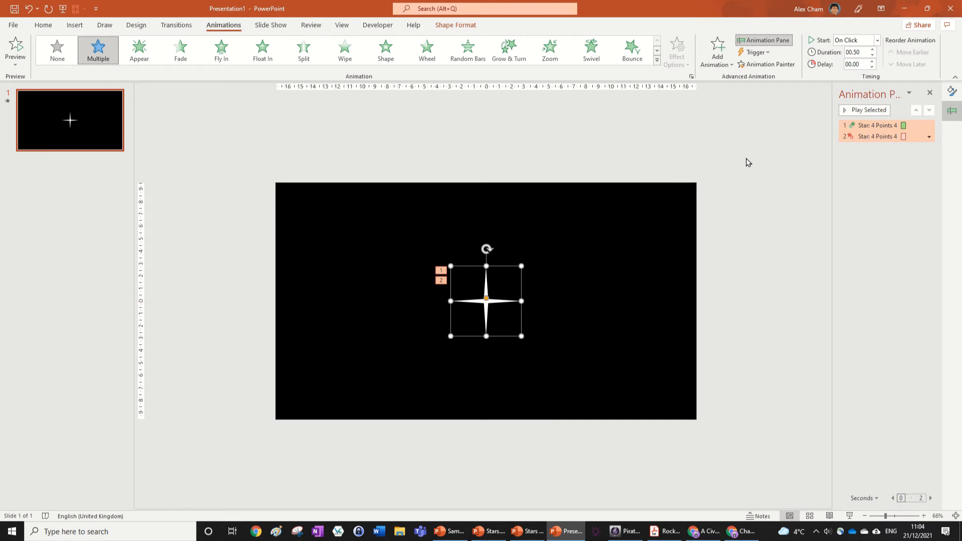
left_click(729, 64)
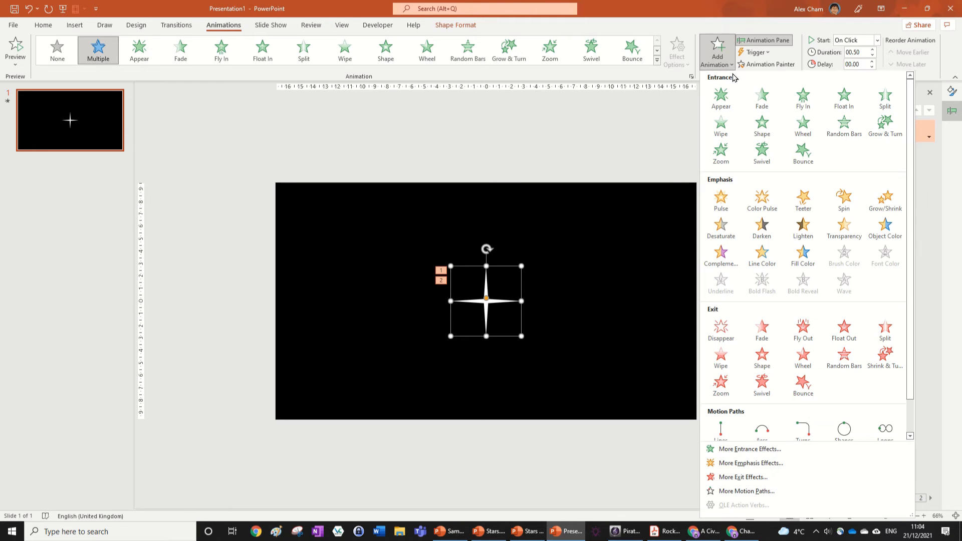
left_click(859, 210)
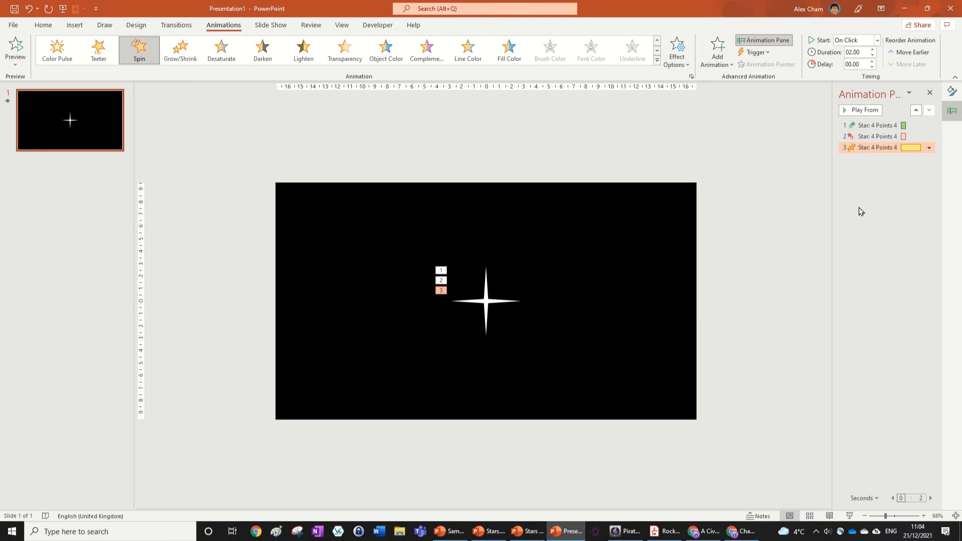
Set the Spin effect's smooth start and smooth end to 0.5 seconds each
double_click(877, 148)
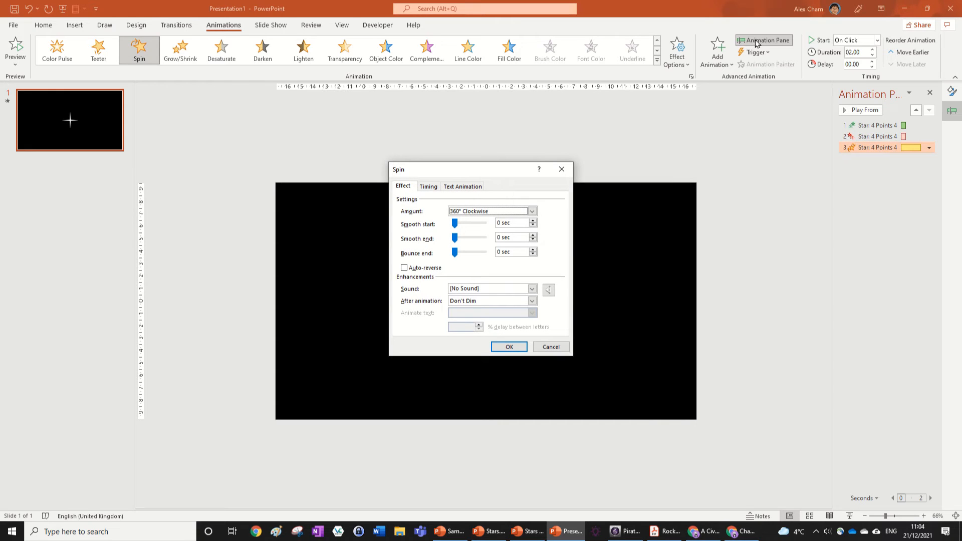
left_click(498, 222)
type(".5")
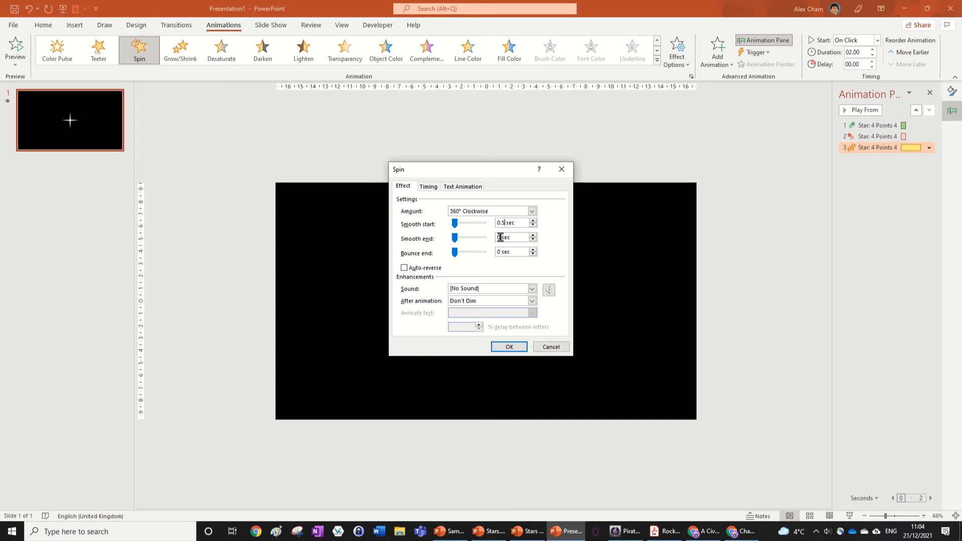
left_click(497, 237)
type(".5")
key("Return")
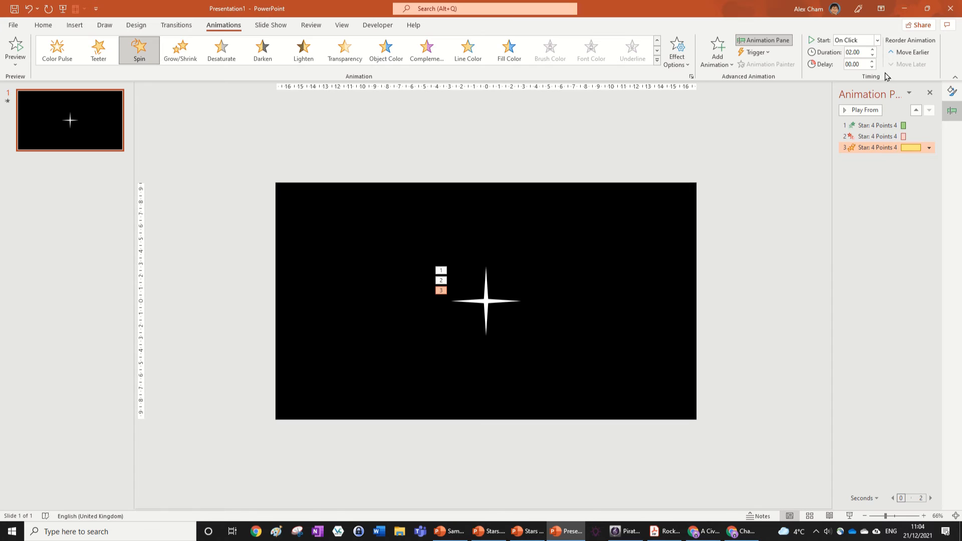
Set the Spin effect's duration to 1 second and move it between the entrance and exit effects
left_click(874, 59)
left_click(873, 59)
left_click(874, 59)
left_click(874, 59)
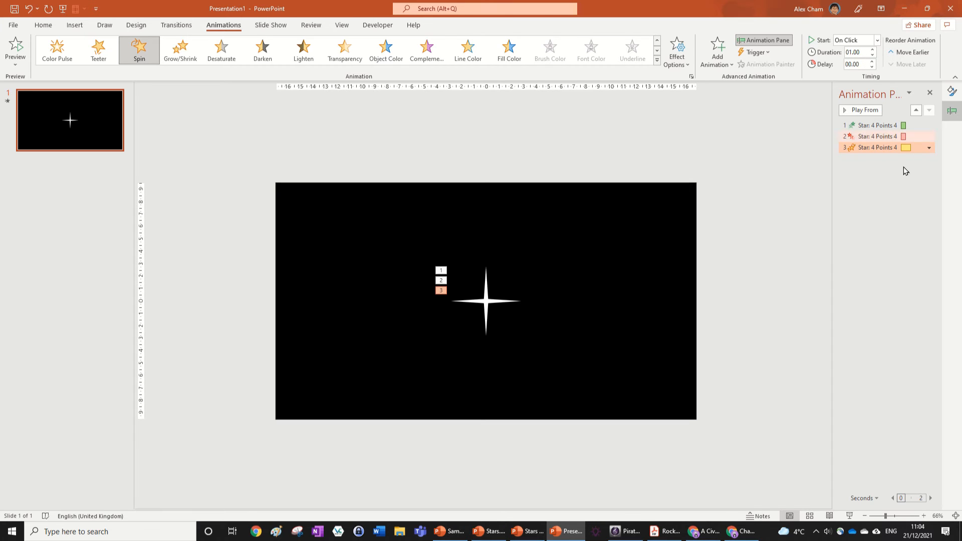
left_click_drag(882, 146, 880, 129)
left_click(877, 170)
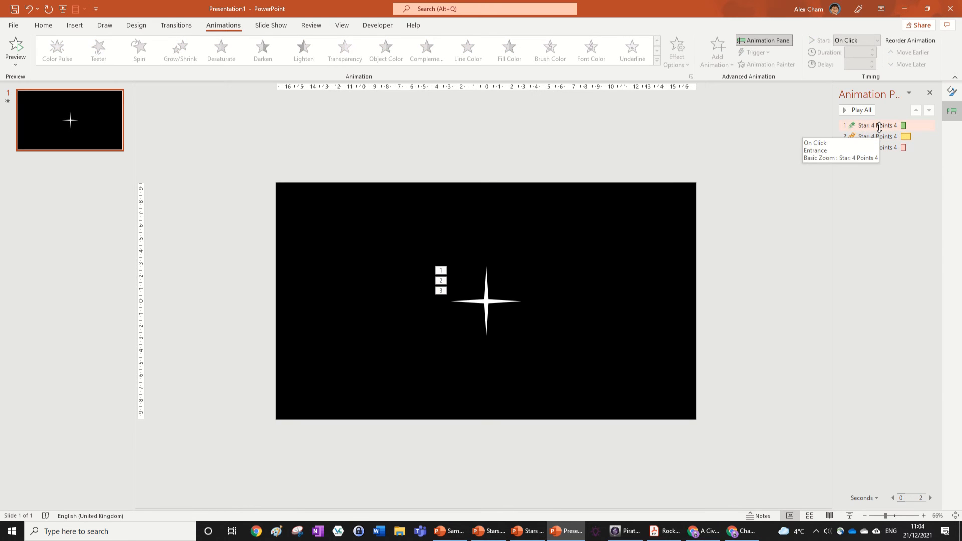
Set all three star animations to start With Previous
left_click(879, 128)
left_click(881, 136, "shift")
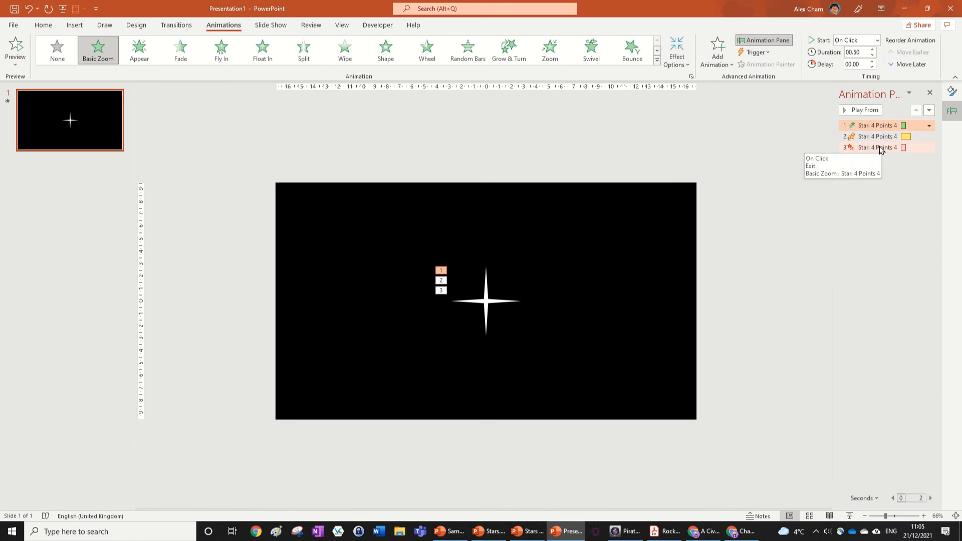
left_click(876, 148, "shift")
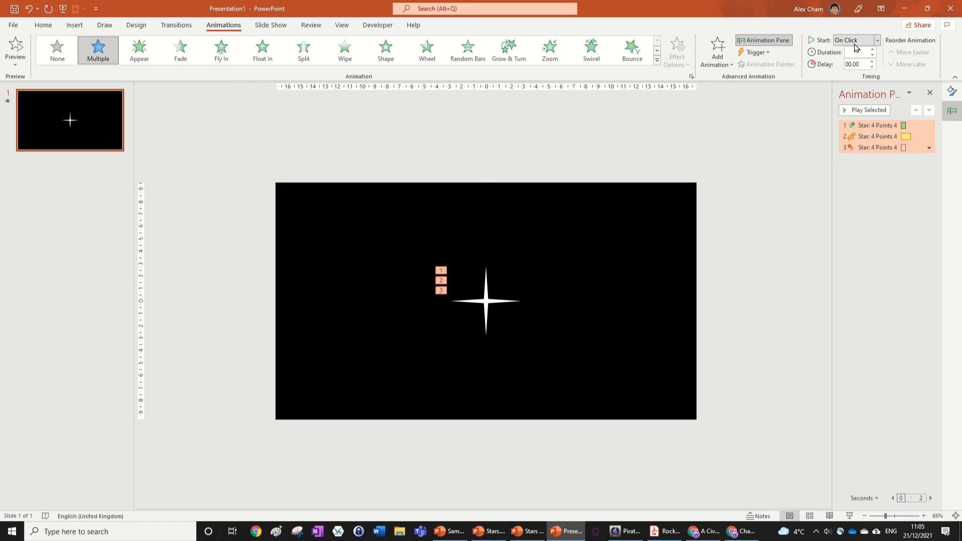
left_click(877, 40)
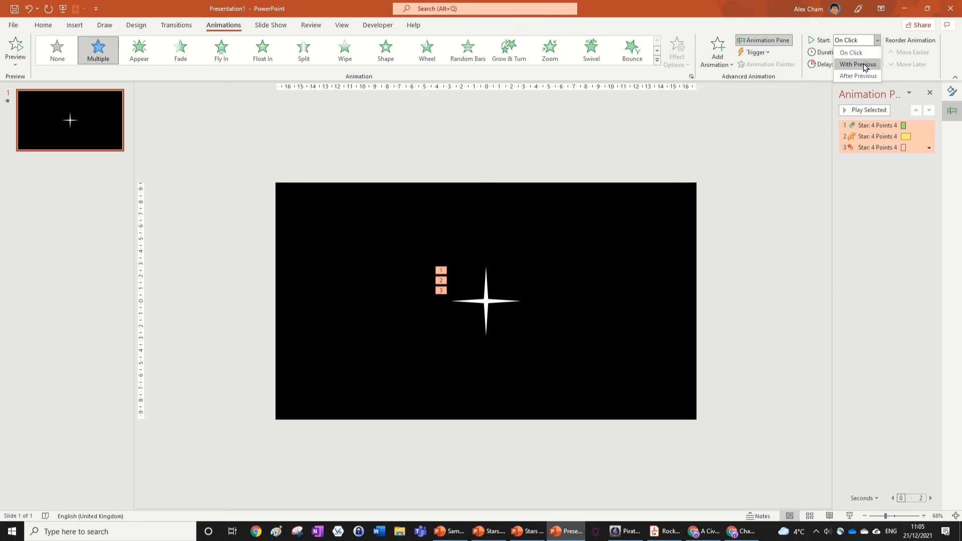
left_click(853, 60)
left_click(896, 161)
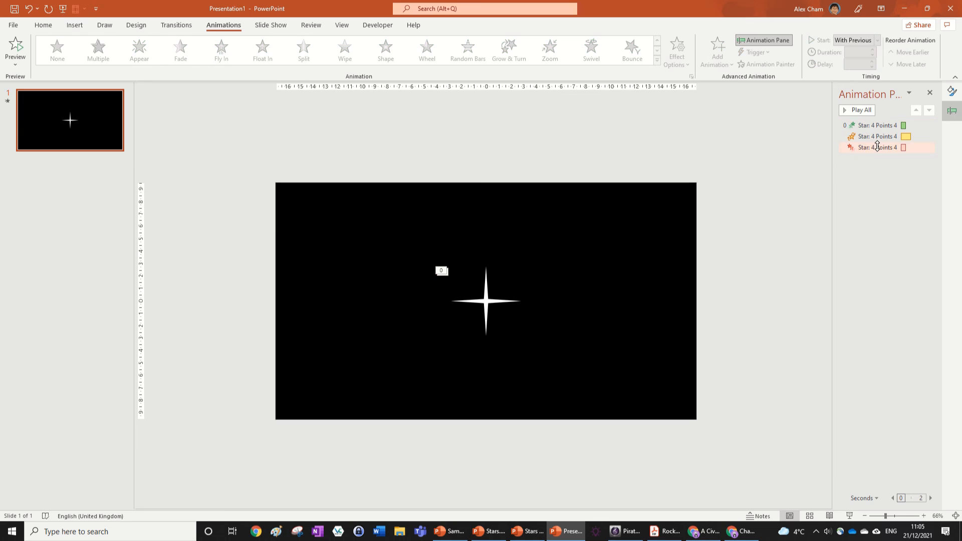
Set the exit Basic Zoom effect's delay to 0.5 seconds and play all the star's animations
left_click(877, 147)
left_click(872, 61)
left_click(873, 61)
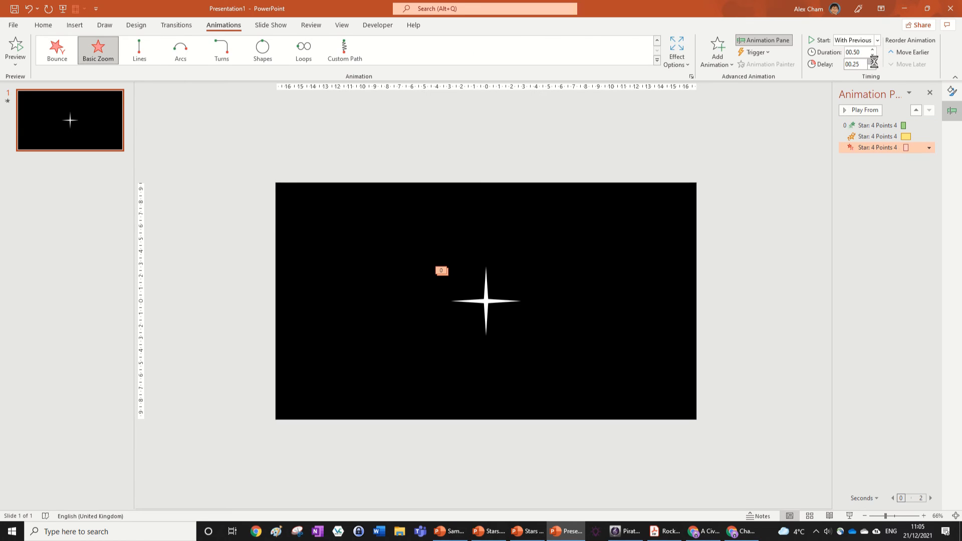
left_click(811, 117)
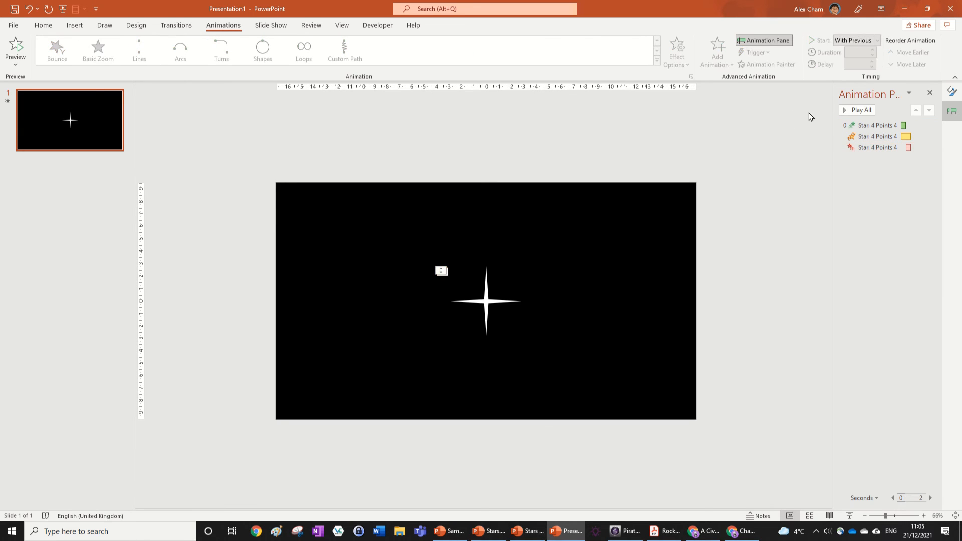
left_click(859, 110)
key("alt+Tab")
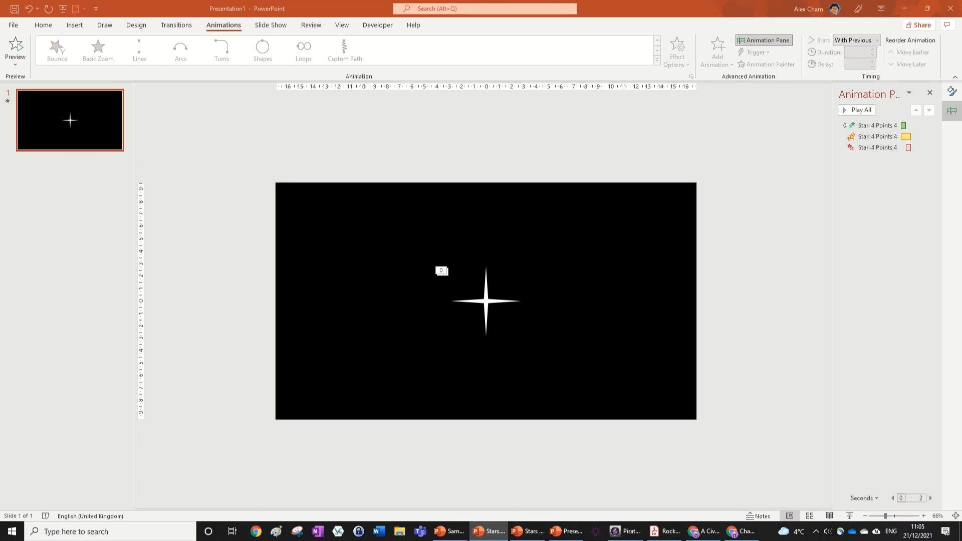
Change the star's Spin amount to Half Spin and play the animation sequence
left_click(489, 301)
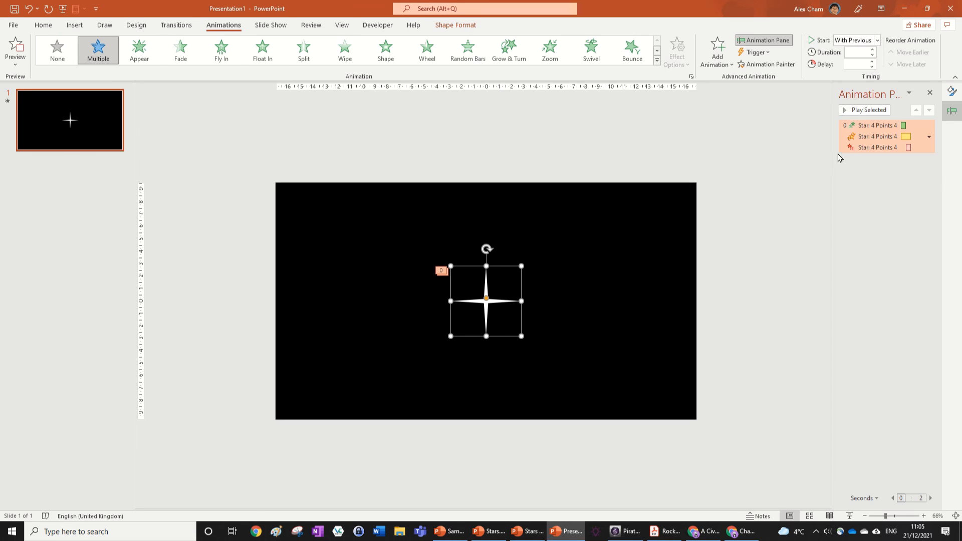
left_click(877, 141)
left_click(687, 58)
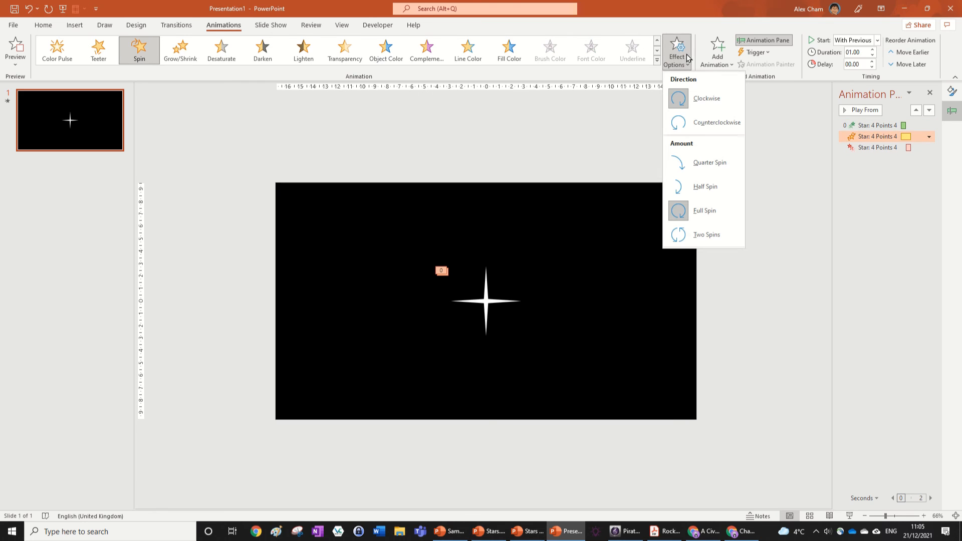
left_click(700, 187)
left_click(854, 110)
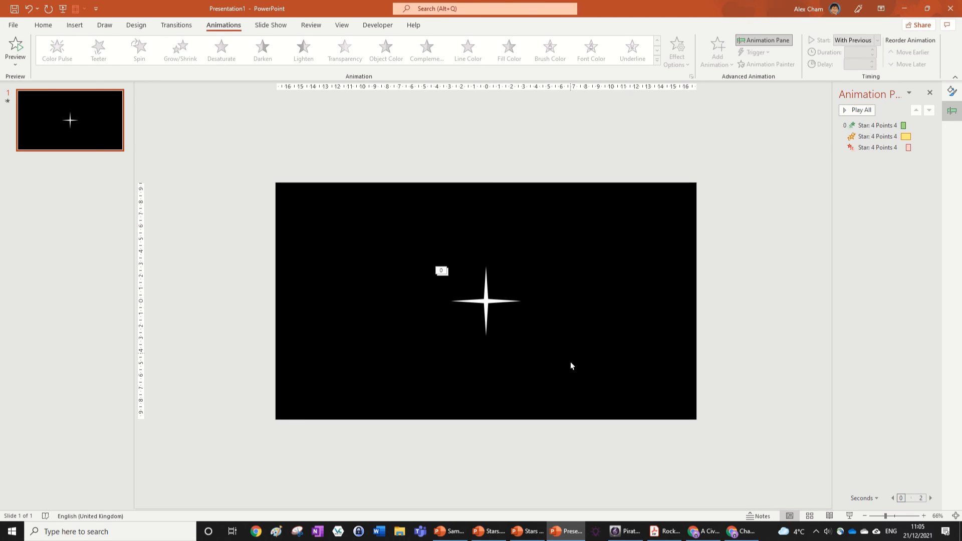
left_click_drag(570, 363, 425, 251)
left_click_drag(508, 304, 618, 244)
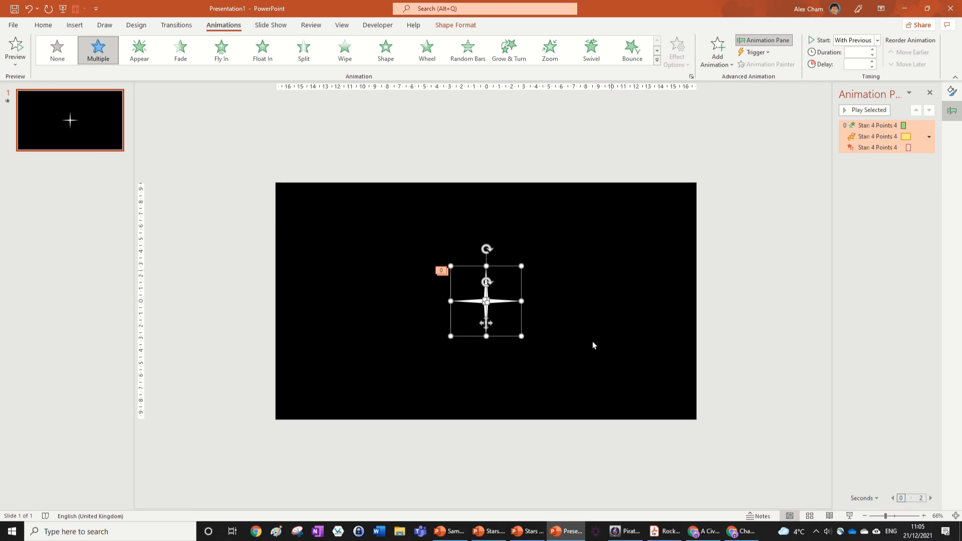
left_click_drag(577, 368, 407, 252)
left_click(660, 319)
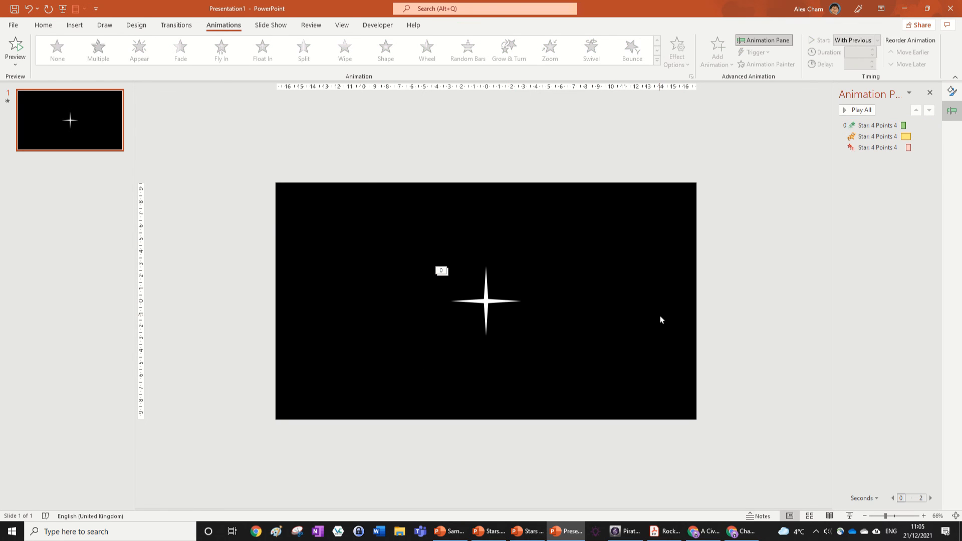